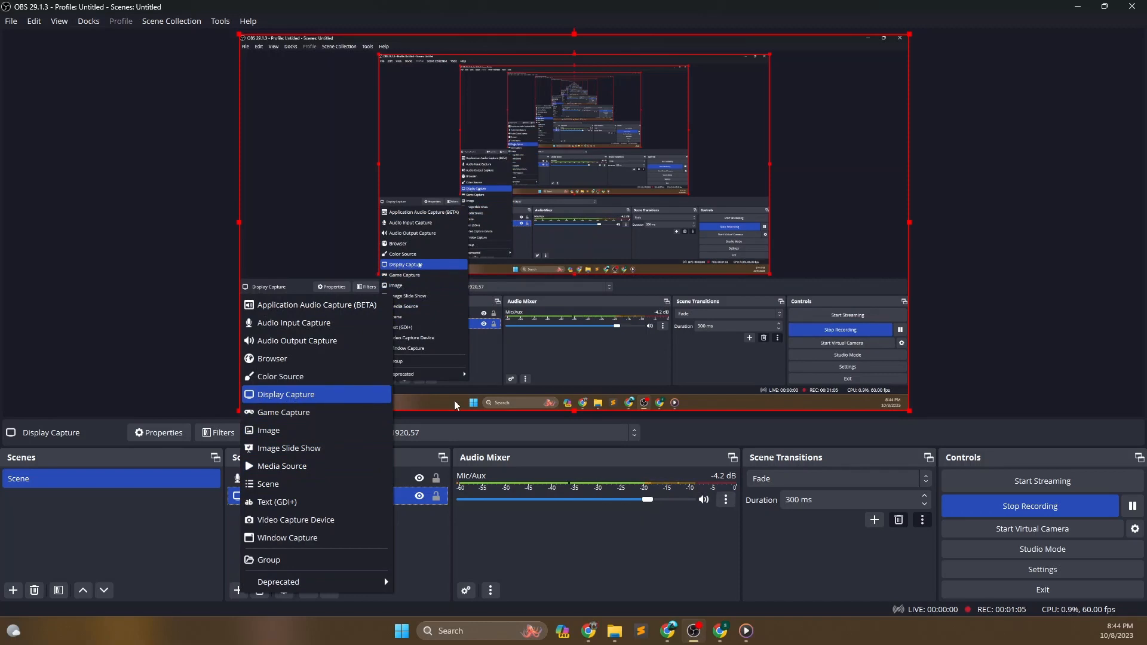
Select the Mic/Aux source and choose Microphone (TONOR TC30 Audio Device) as its input device
{"action": "left_click", "coordinate": [428, 550]}
{"action": "left_click", "coordinate": [361, 497]}
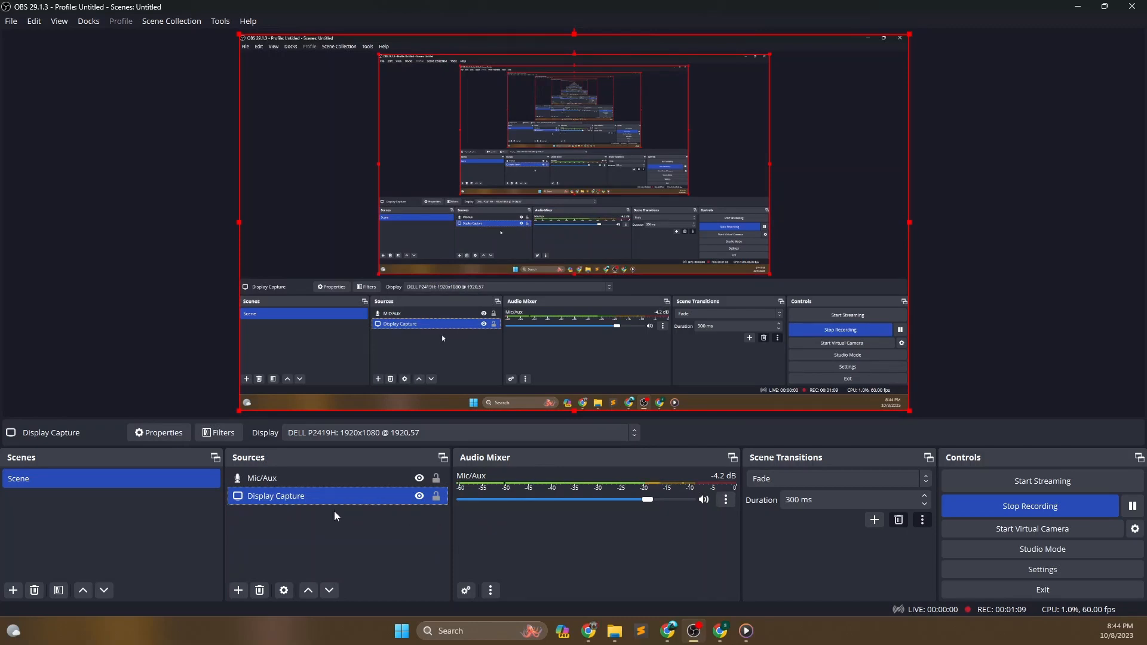
{"action": "left_click", "coordinate": [301, 478]}
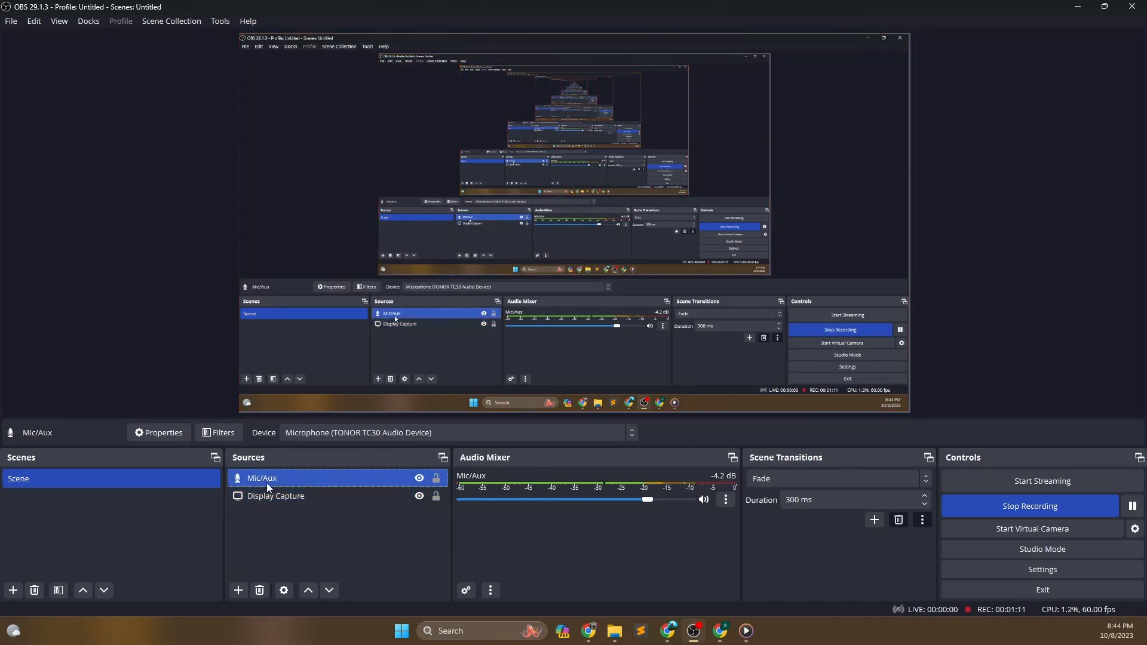
{"action": "left_click", "coordinate": [366, 433]}
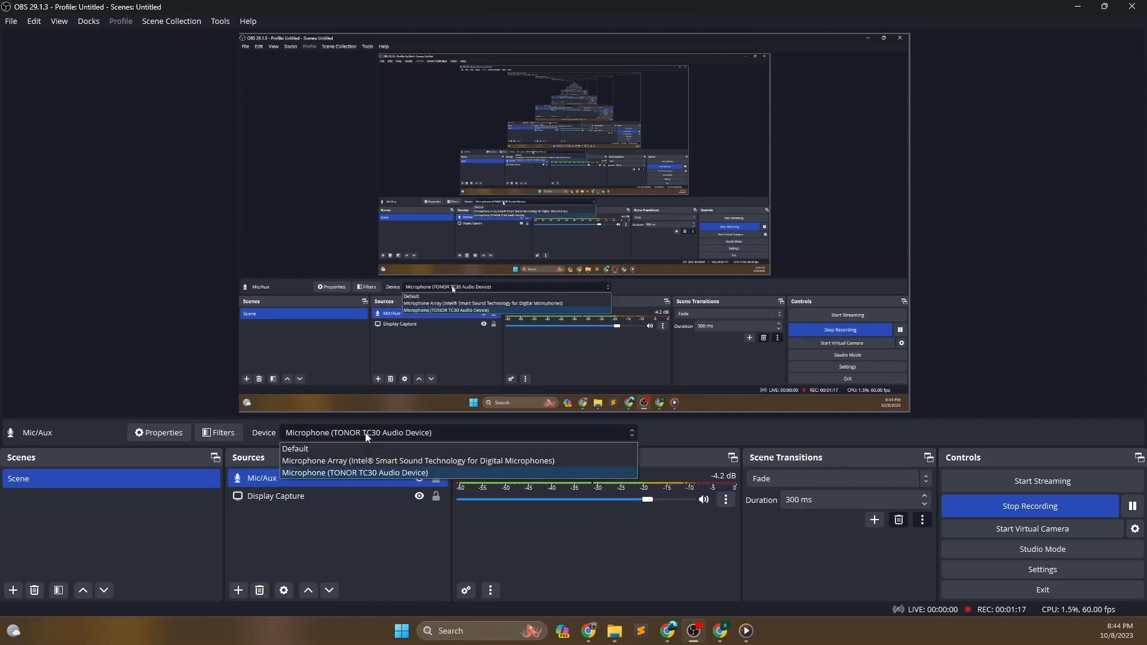
{"action": "left_click", "coordinate": [353, 473]}
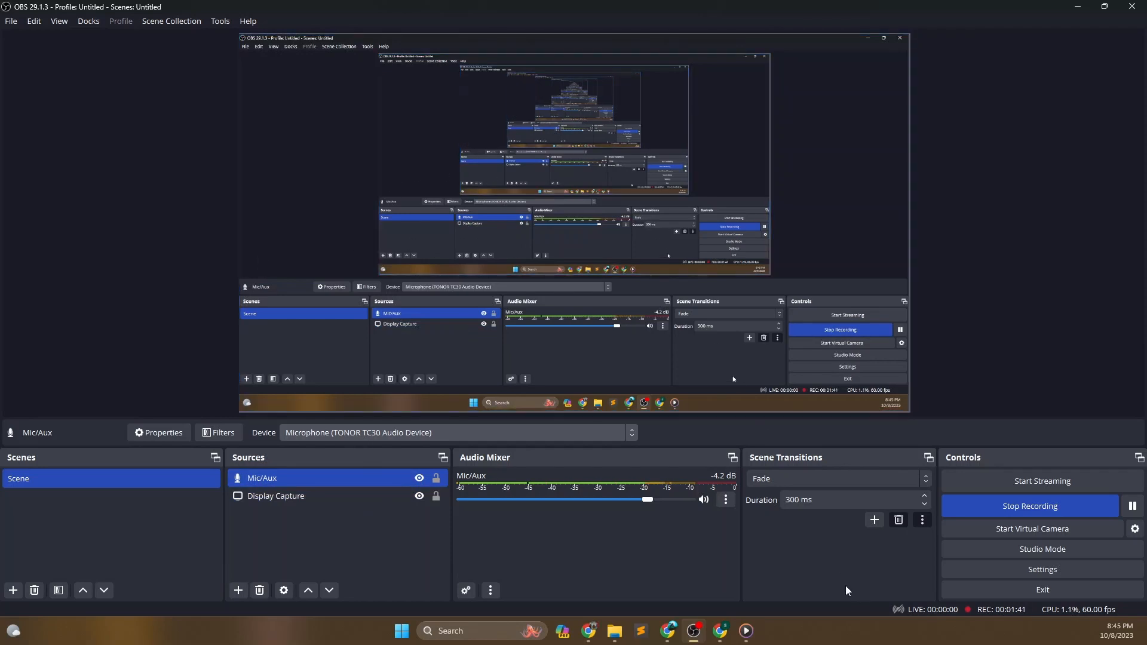
Review the global audio device assignments in the audio settings and close the settings
{"action": "left_click", "coordinate": [1048, 573]}
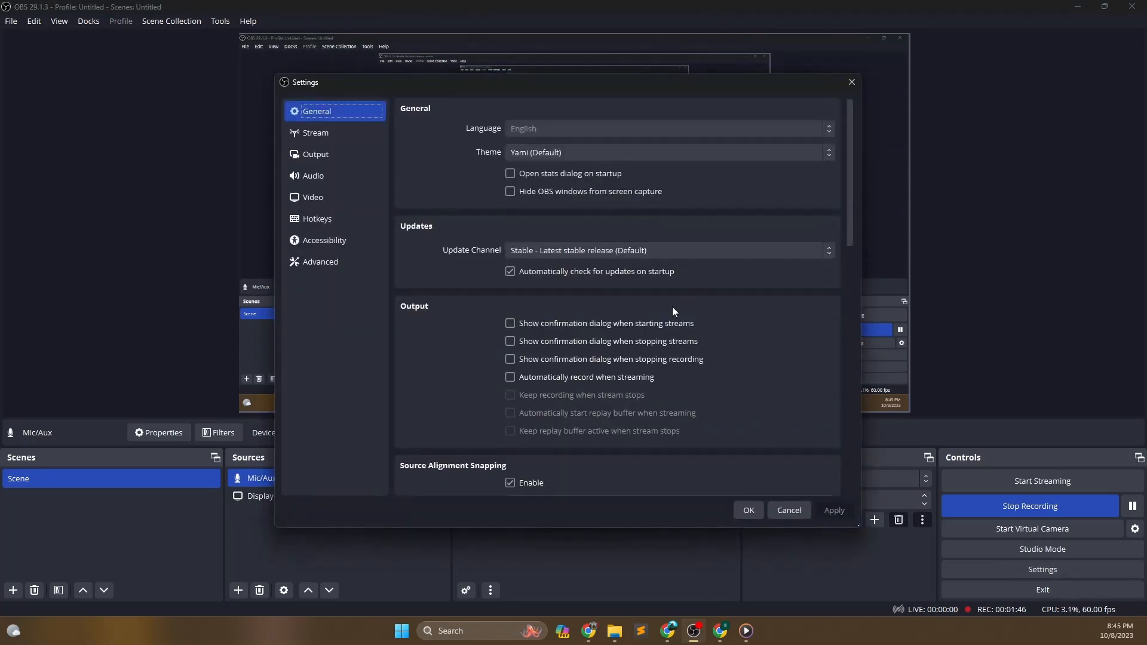
{"action": "left_click", "coordinate": [311, 179]}
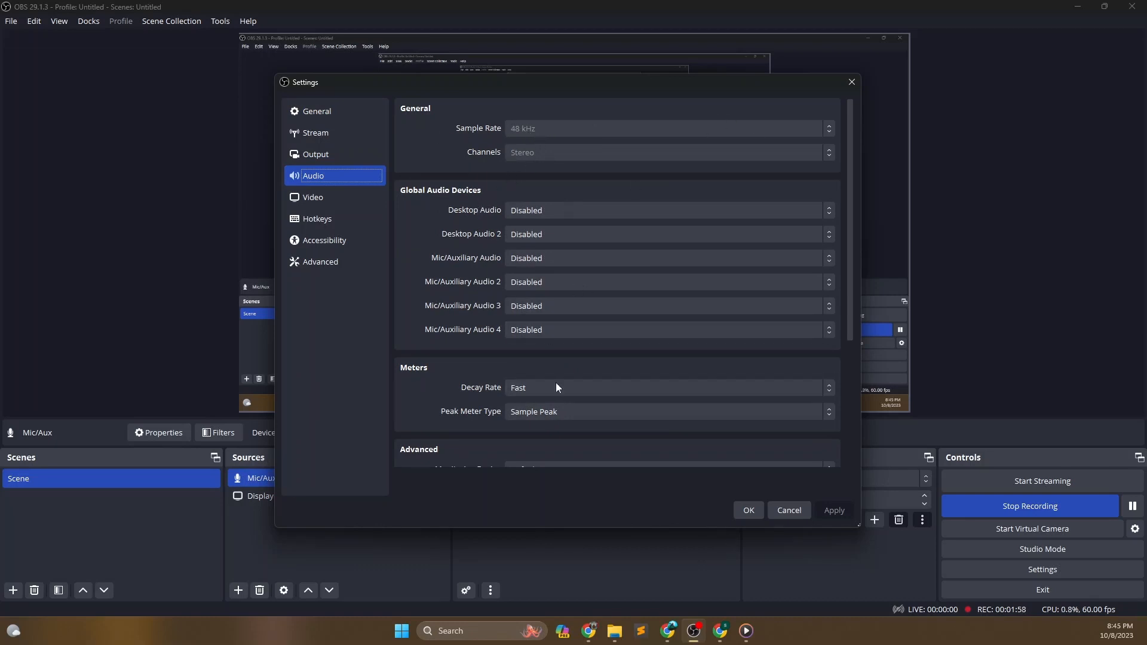
{"action": "left_click", "coordinate": [750, 510]}
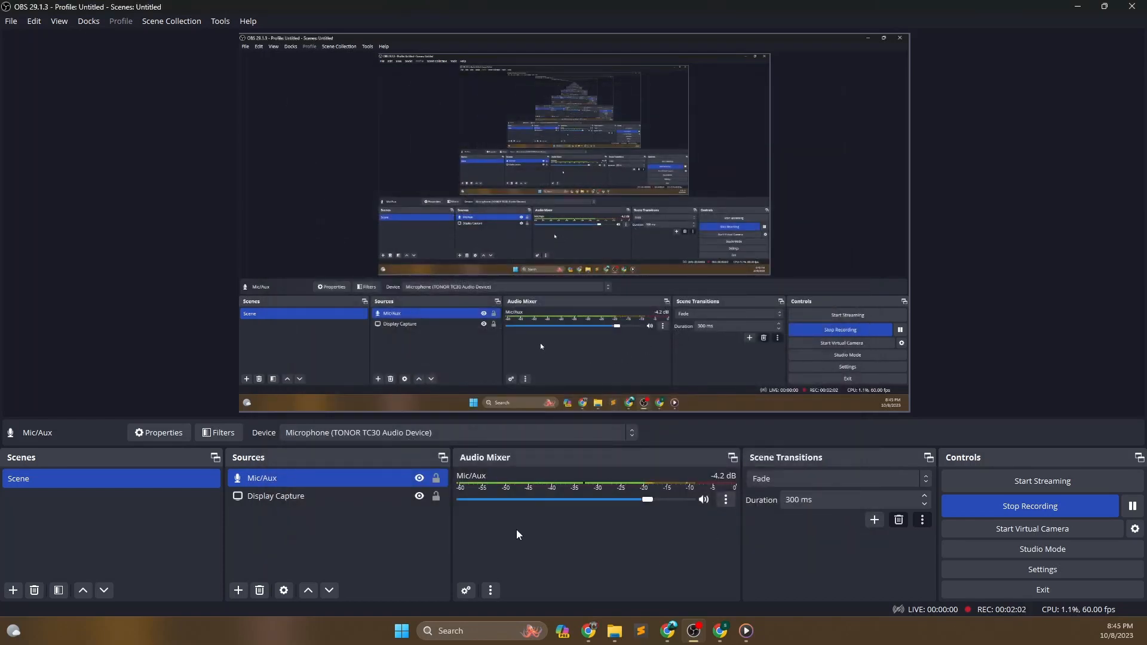
{"action": "left_click", "coordinate": [238, 590]}
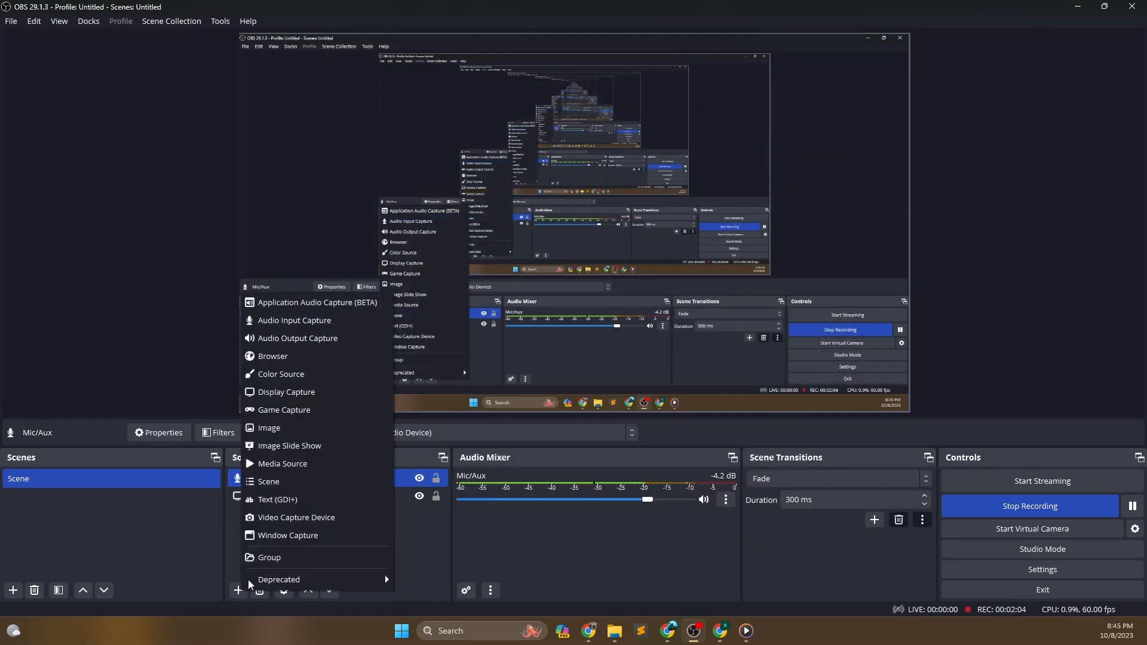
{"action": "left_click", "coordinate": [299, 321]}
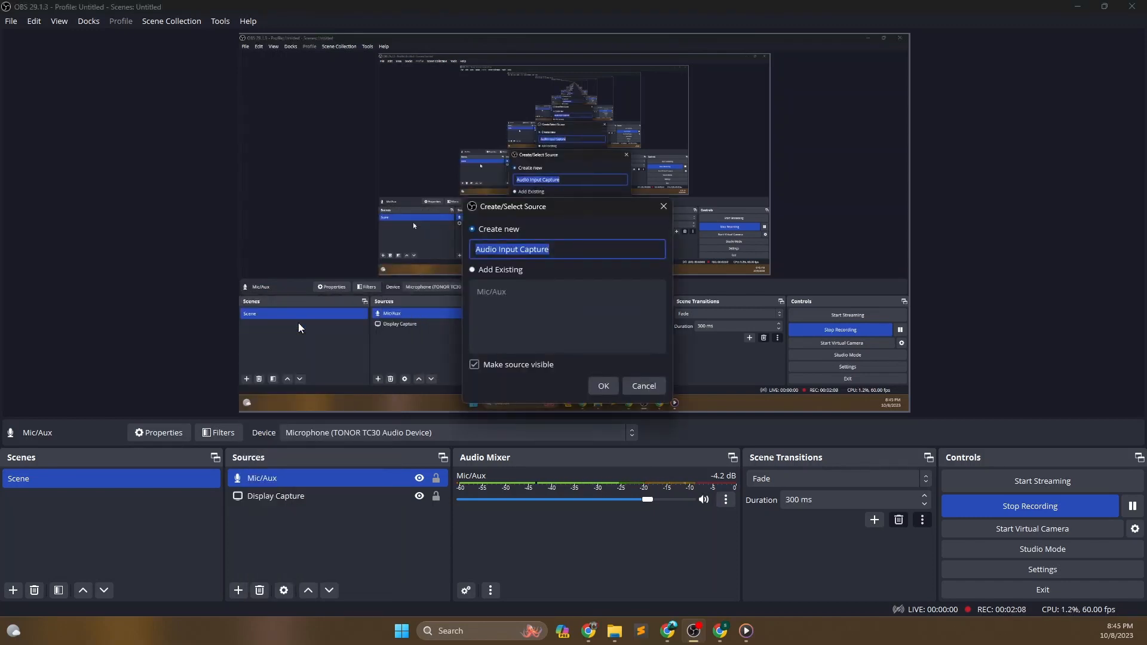
{"action": "left_click", "coordinate": [475, 269]}
{"action": "left_click", "coordinate": [494, 292]}
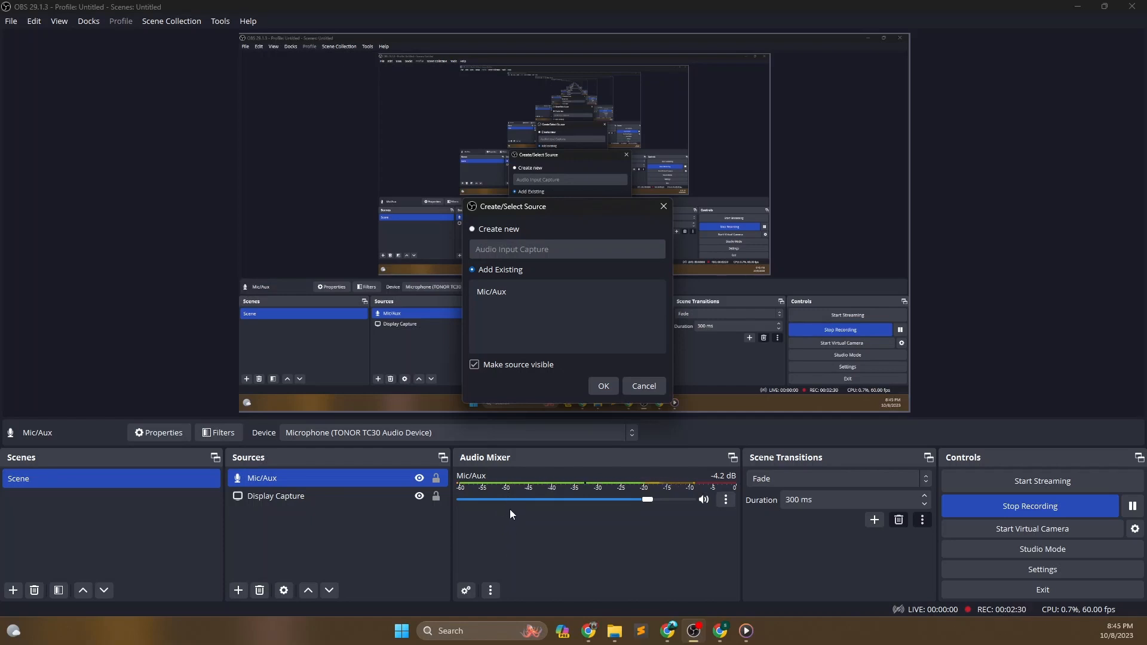
{"action": "left_click", "coordinate": [643, 386]}
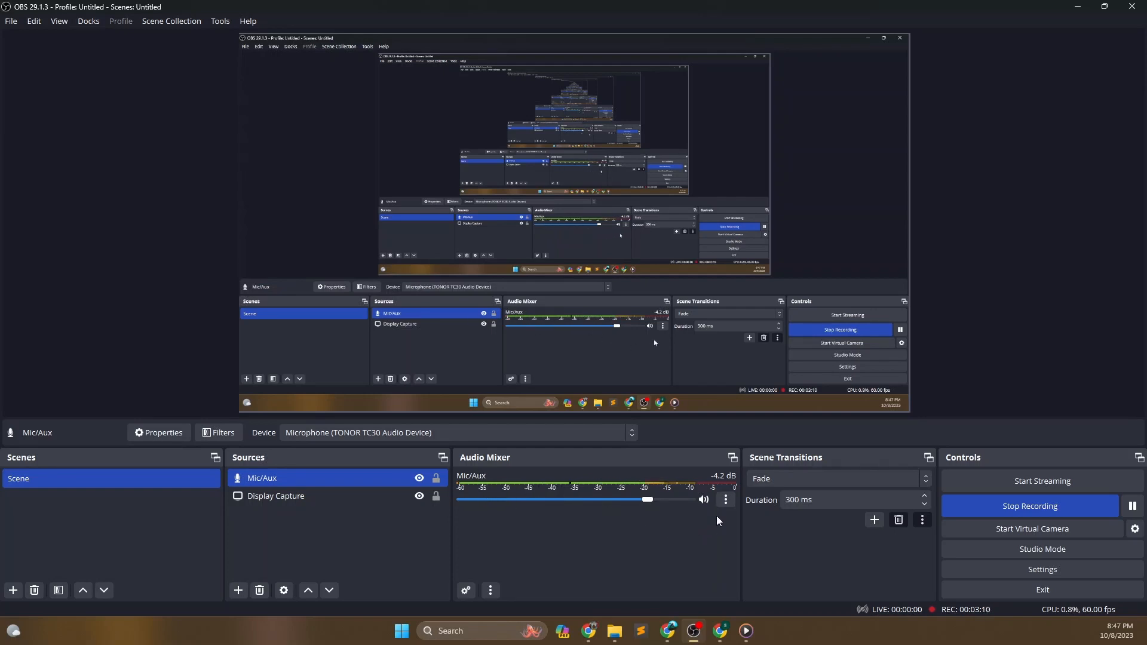
Set Mic/Aux audio monitoring to Monitor Off in the advanced audio properties
{"action": "left_click", "coordinate": [726, 497]}
{"action": "left_click", "coordinate": [761, 494]}
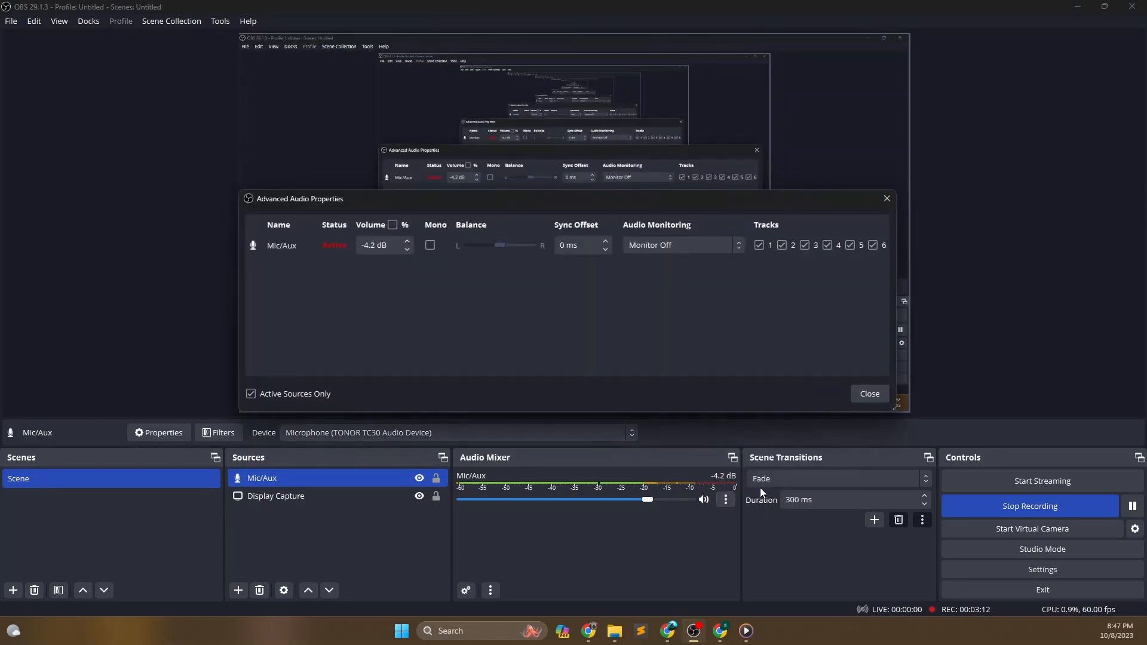
{"action": "left_click", "coordinate": [738, 246]}
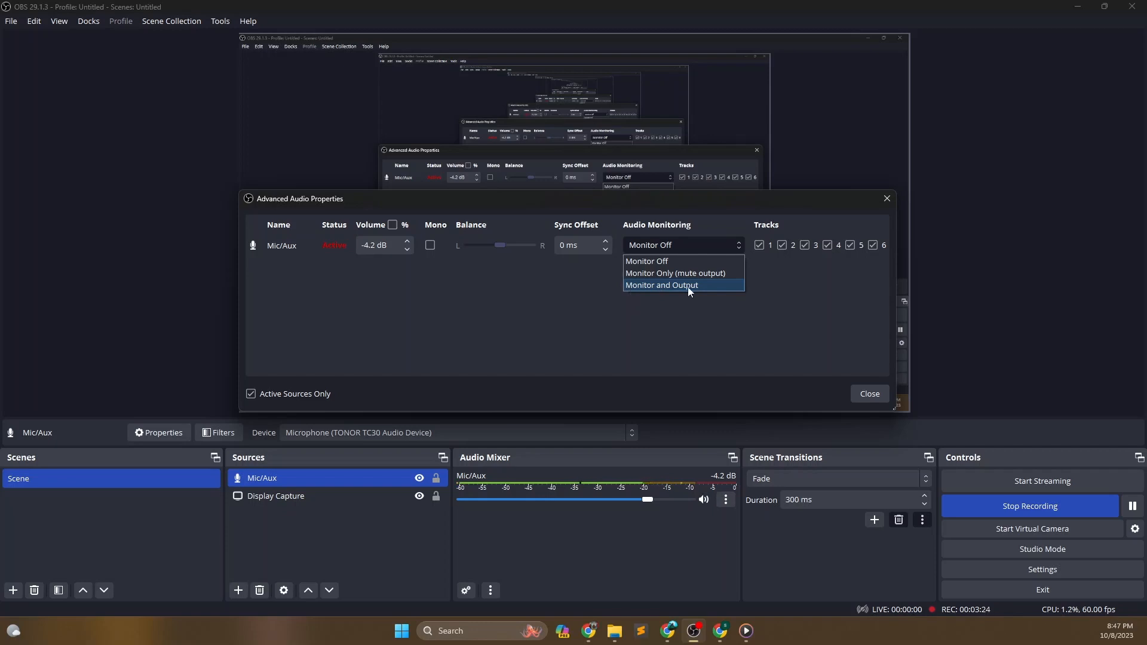
{"action": "left_click", "coordinate": [668, 260]}
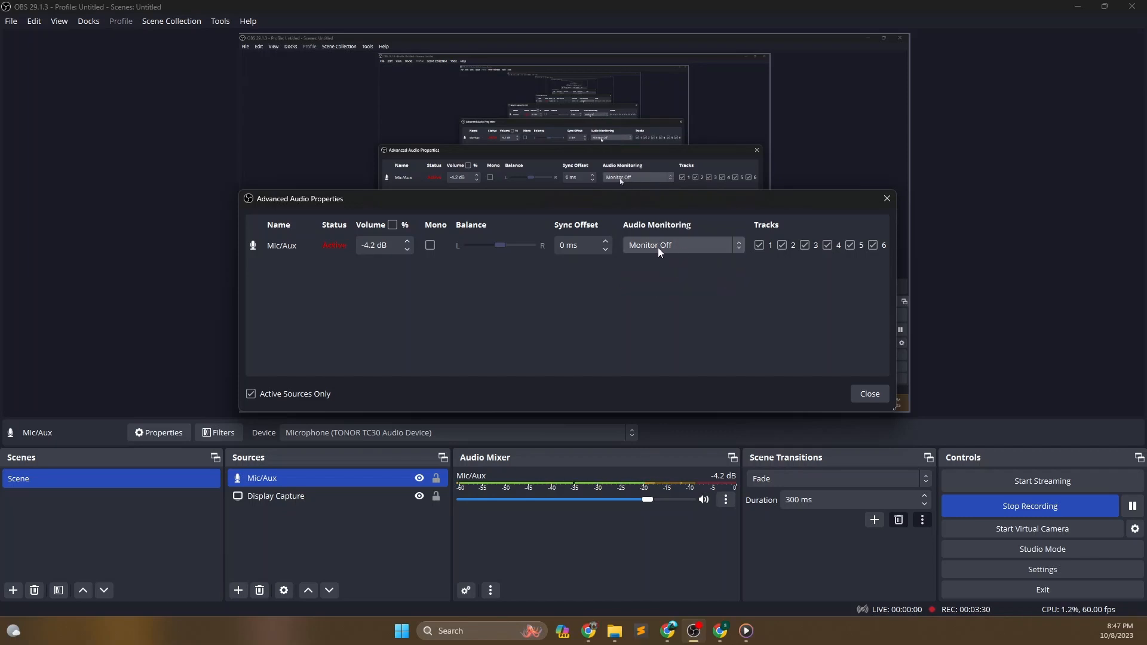
{"action": "left_click", "coordinate": [861, 392]}
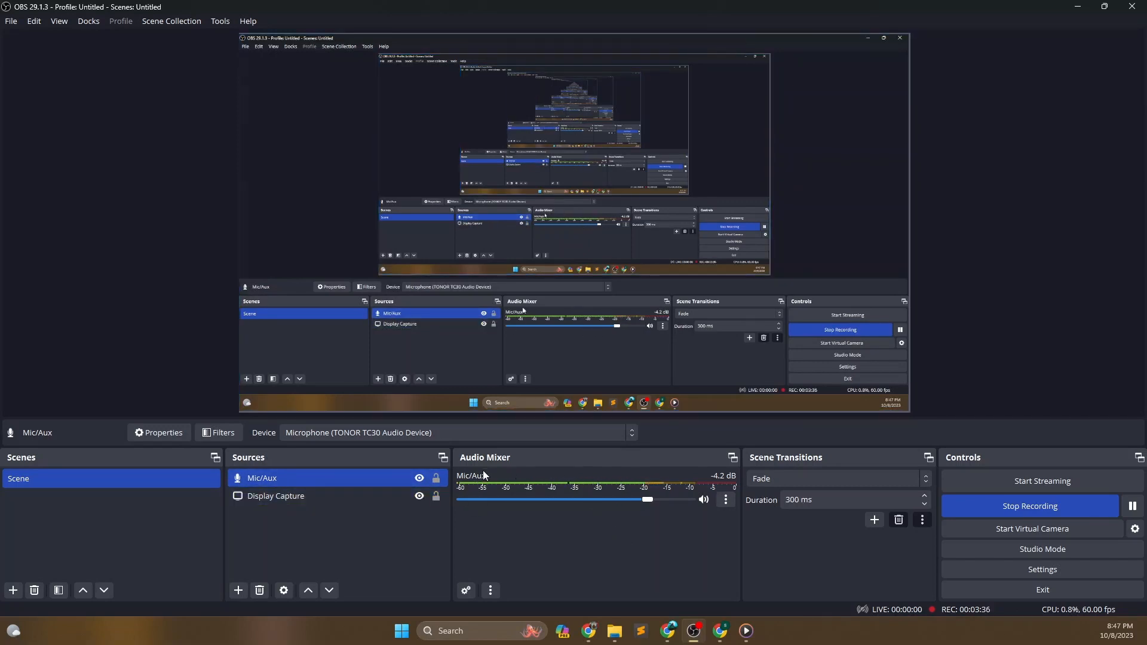
{"action": "left_click", "coordinate": [730, 500]}
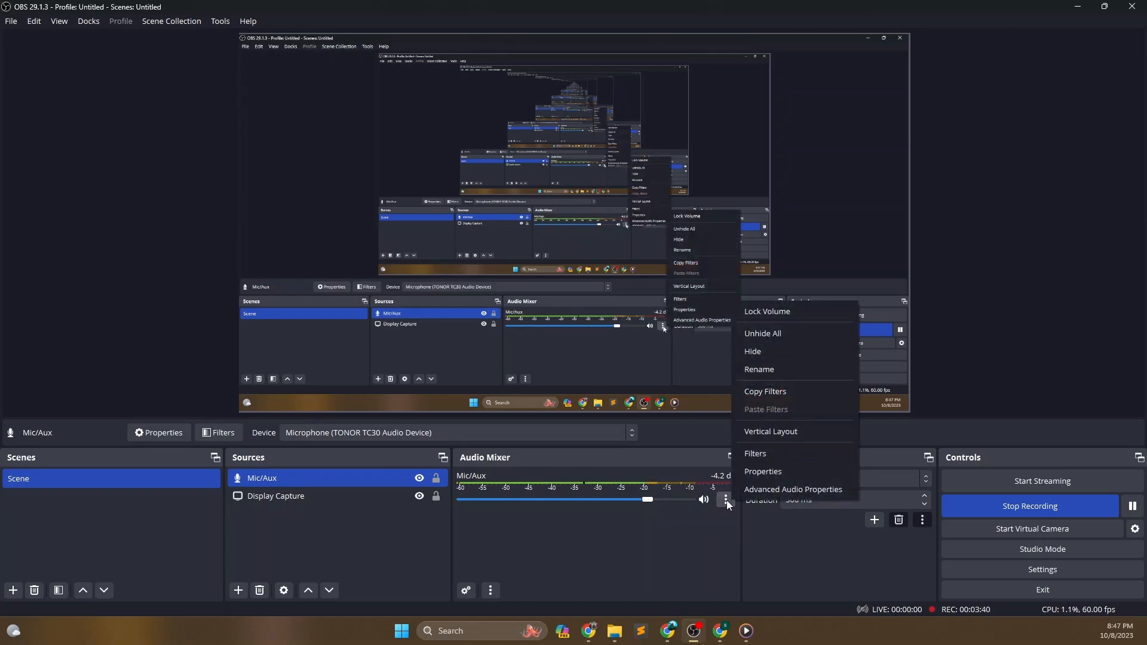
{"action": "left_click", "coordinate": [718, 536]}
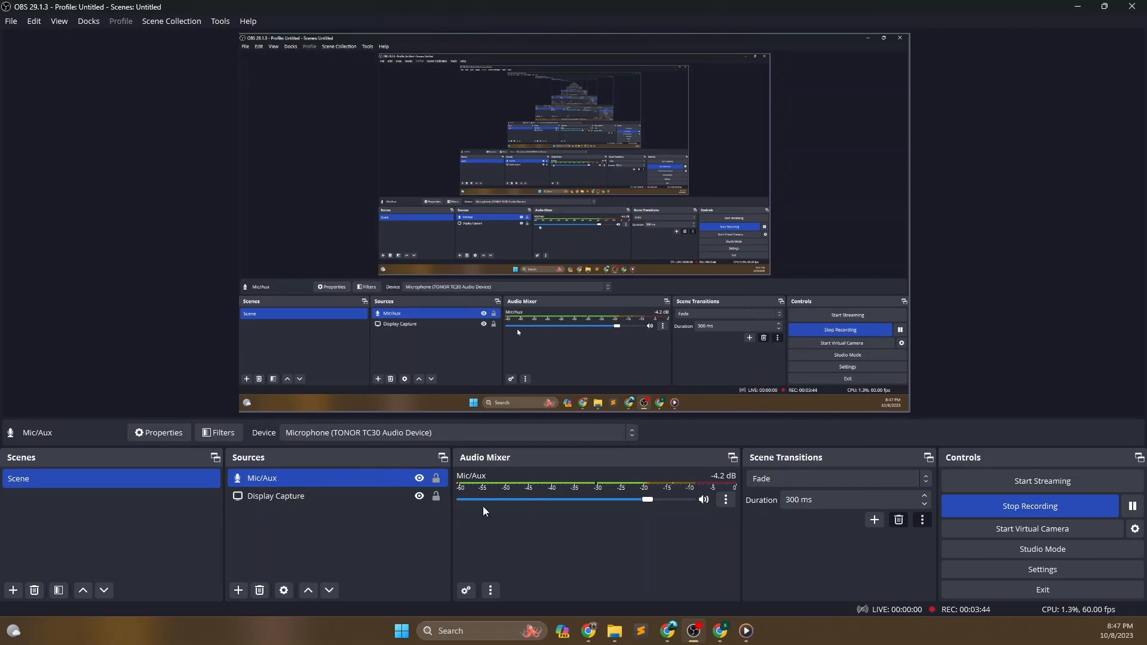
Open the audio filters of the Mic/Aux source and move the filters window clear of the Sources list
{"action": "left_click", "coordinate": [276, 484]}
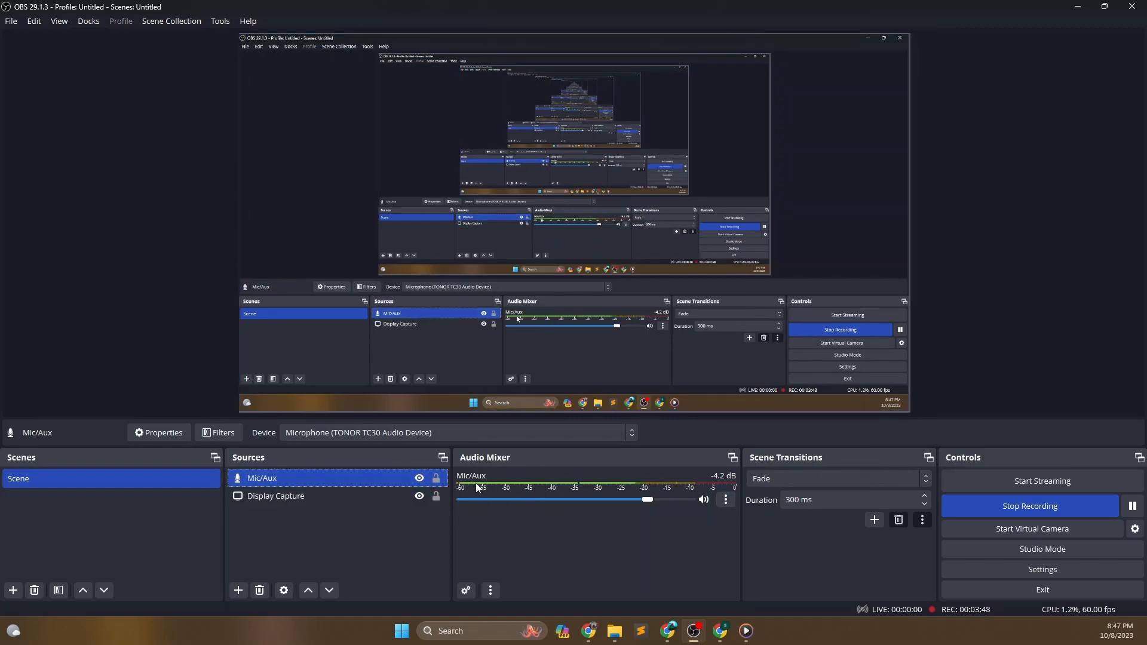
{"action": "left_click", "coordinate": [213, 432]}
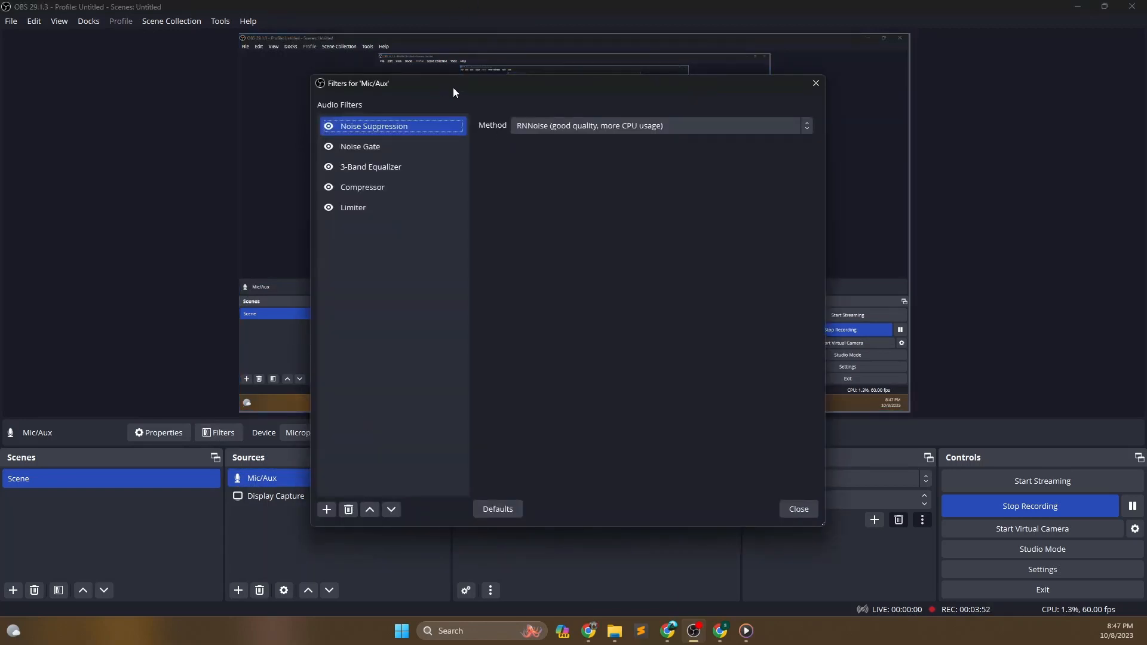
{"action": "left_click_drag", "start_coordinate": [453, 87], "coordinate": [564, 93]}
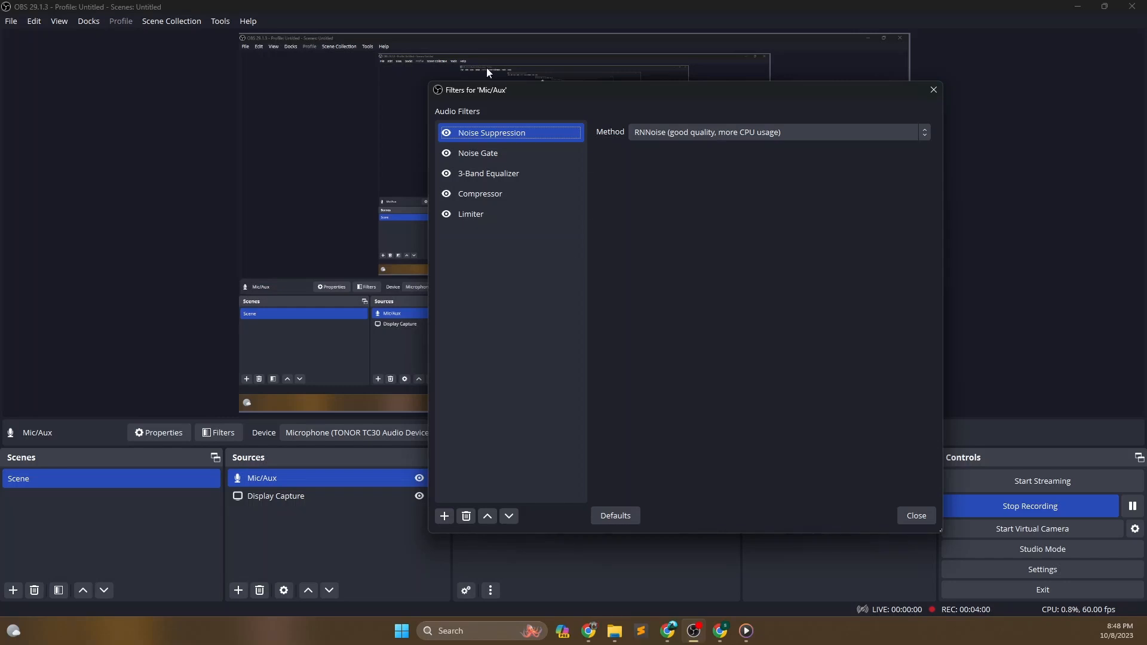
Check the available filter types and Noise Suppression methods, keeping RNNoise, and shorten the filters window to uncover the audio mixer
{"action": "left_click", "coordinate": [445, 516]}
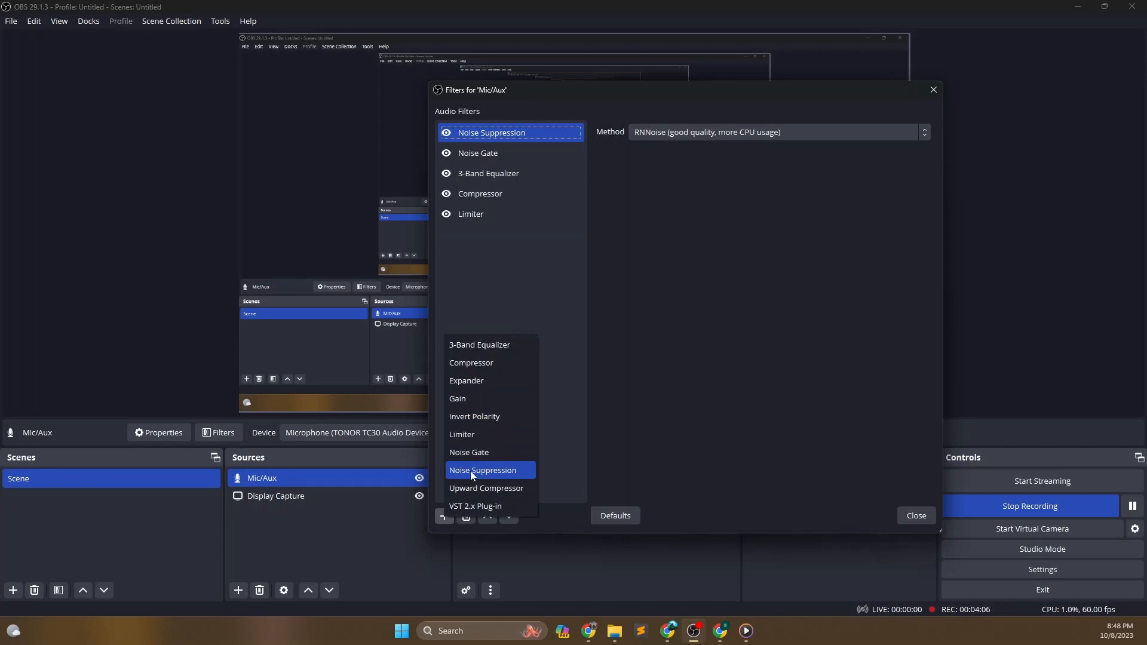
{"action": "left_click", "coordinate": [762, 191]}
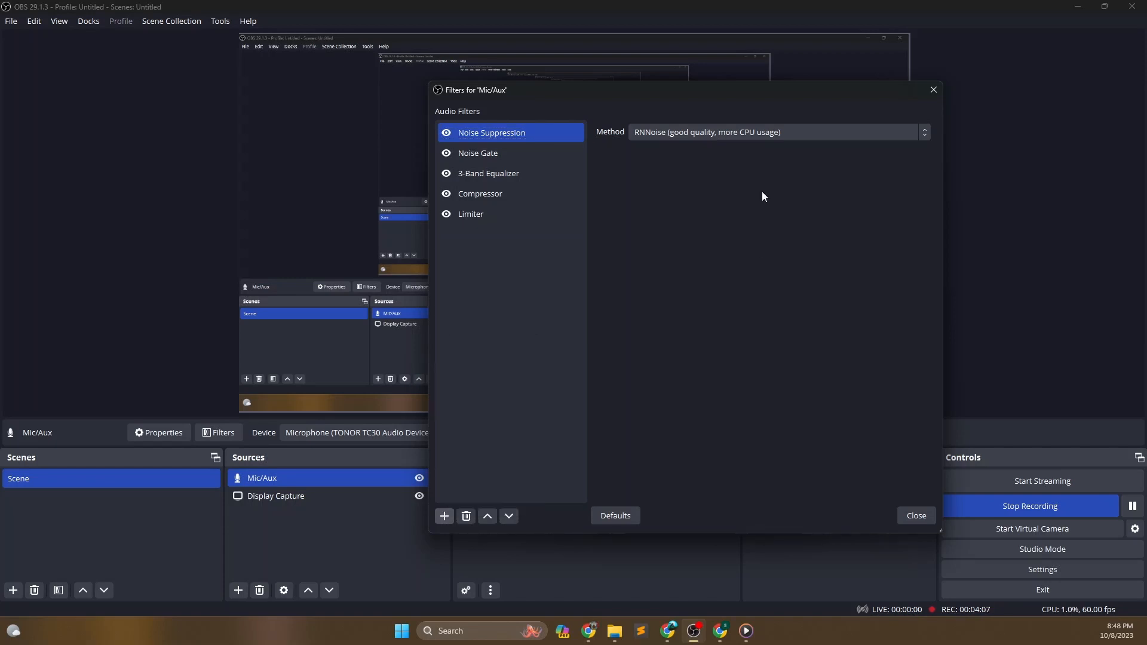
{"action": "left_click", "coordinate": [656, 131]}
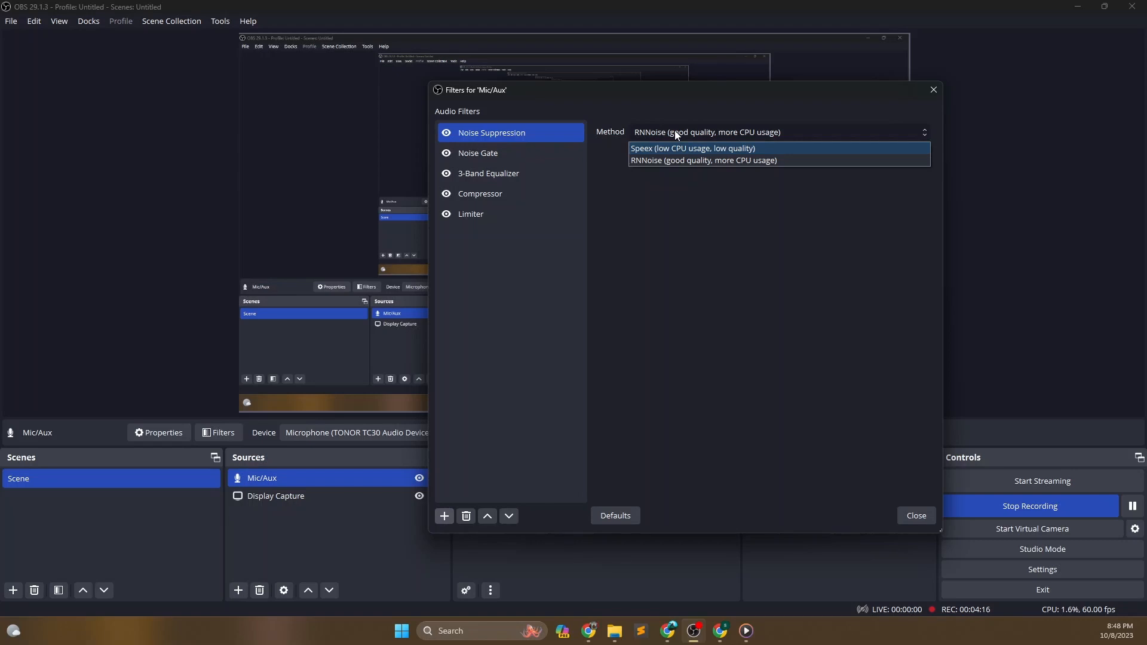
{"action": "left_click", "coordinate": [675, 131]}
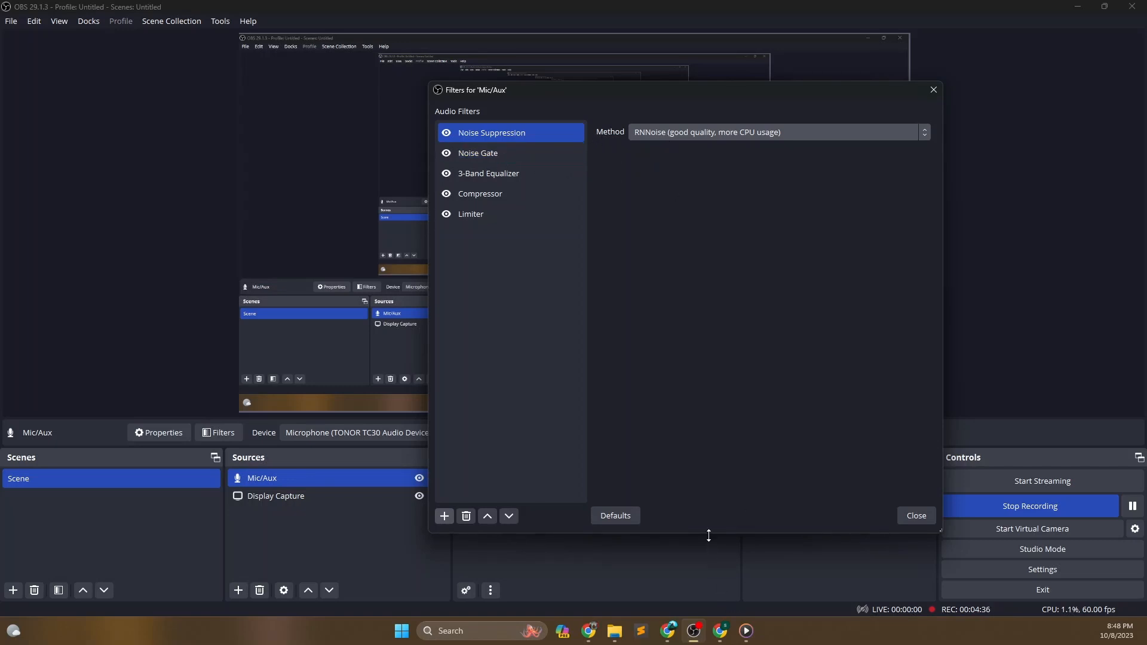
{"action": "left_click_drag", "start_coordinate": [709, 536], "coordinate": [708, 406]}
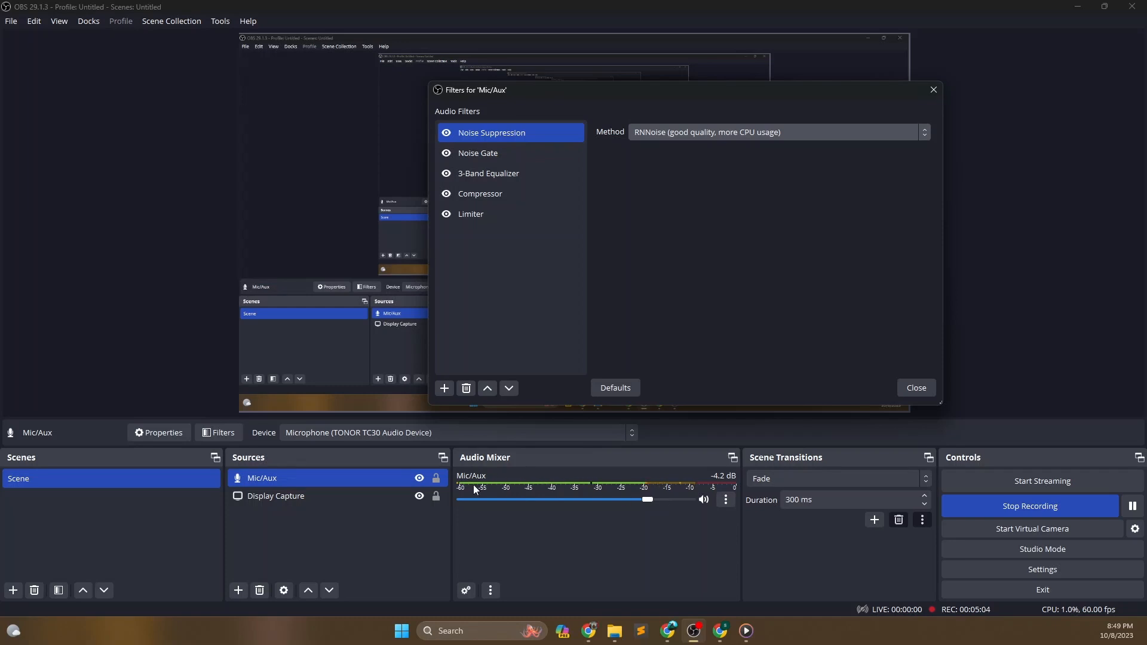
Review the Noise Gate and 3-Band Equalizer filter settings and the list of filters that can be added
{"action": "left_click", "coordinate": [489, 152]}
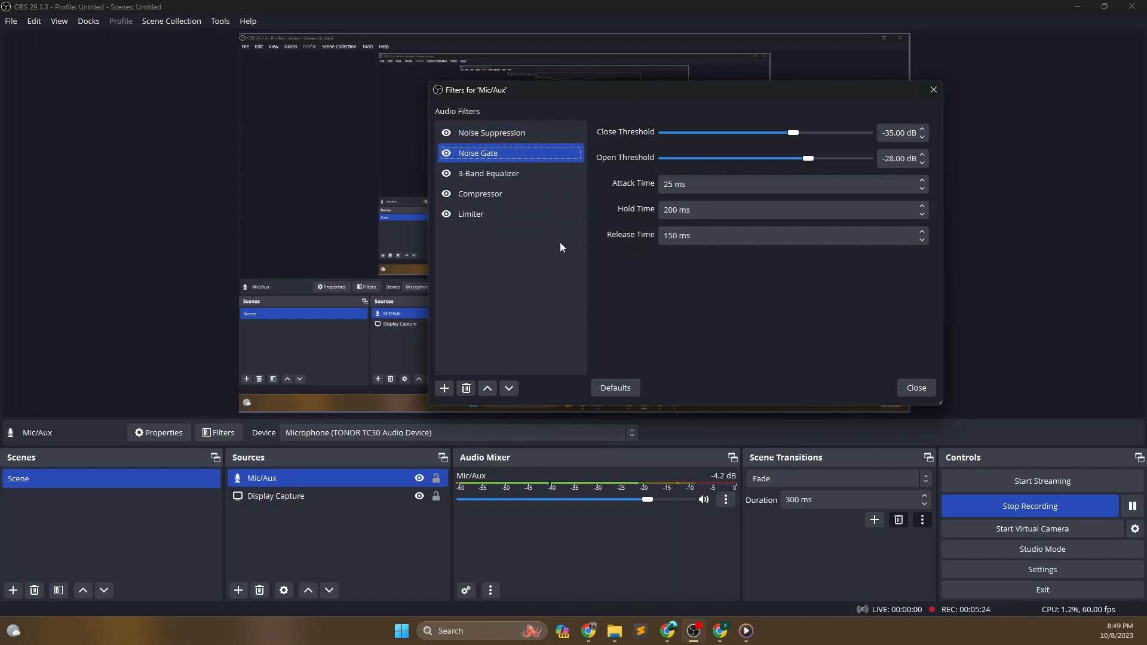
{"action": "left_click", "coordinate": [504, 179]}
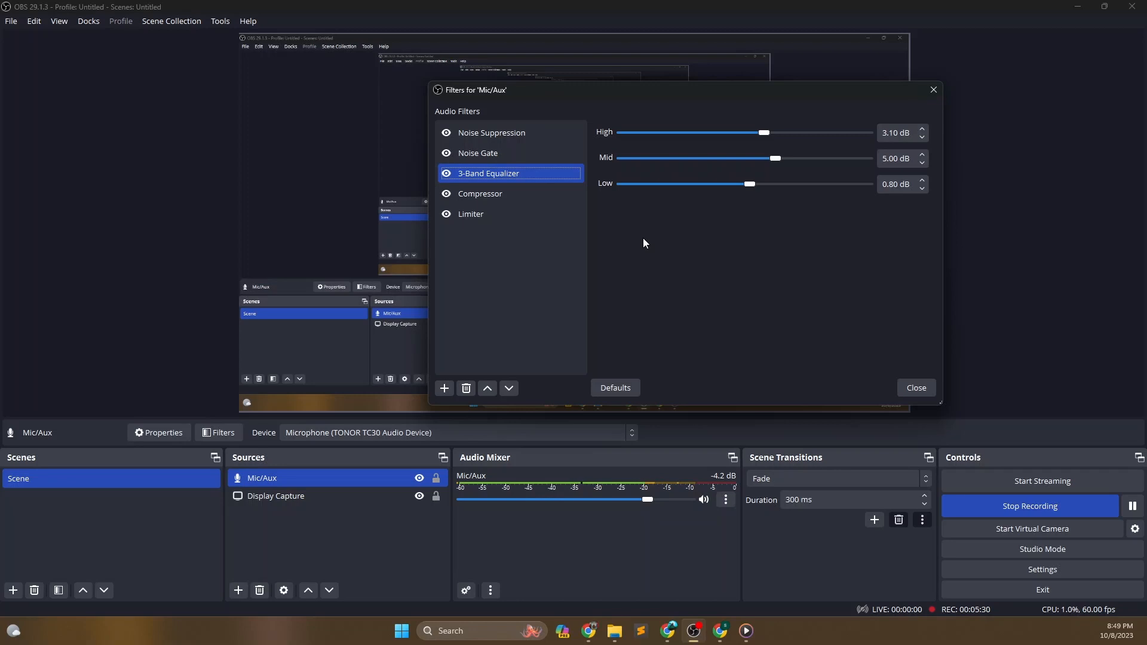
{"action": "left_click", "coordinate": [445, 389]}
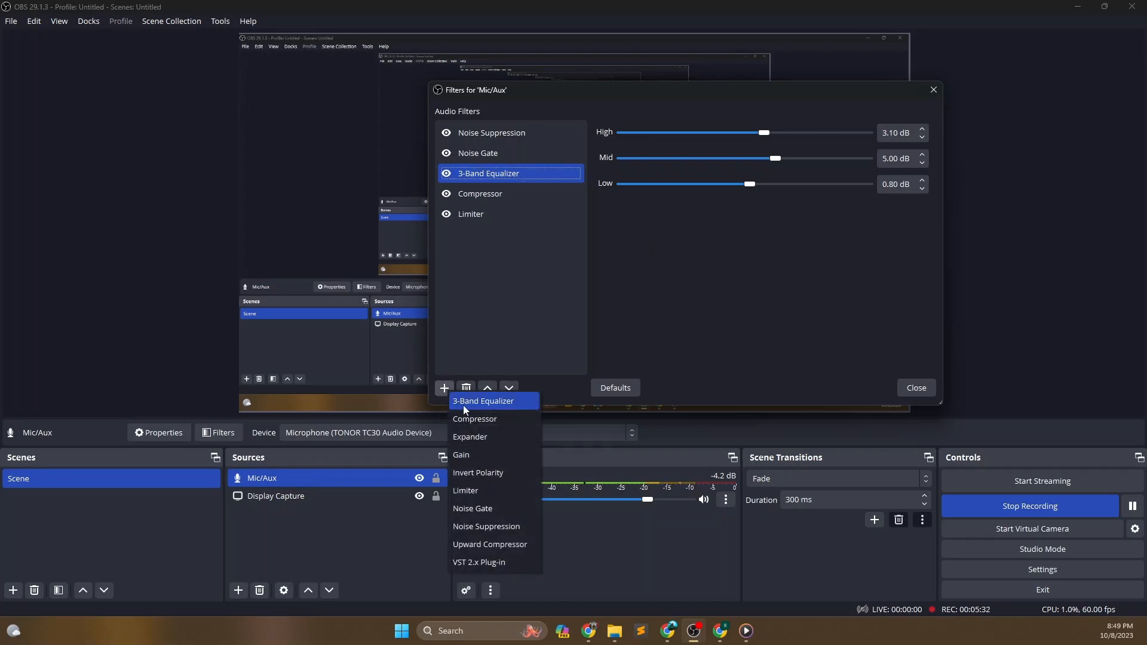
{"action": "left_click", "coordinate": [568, 387]}
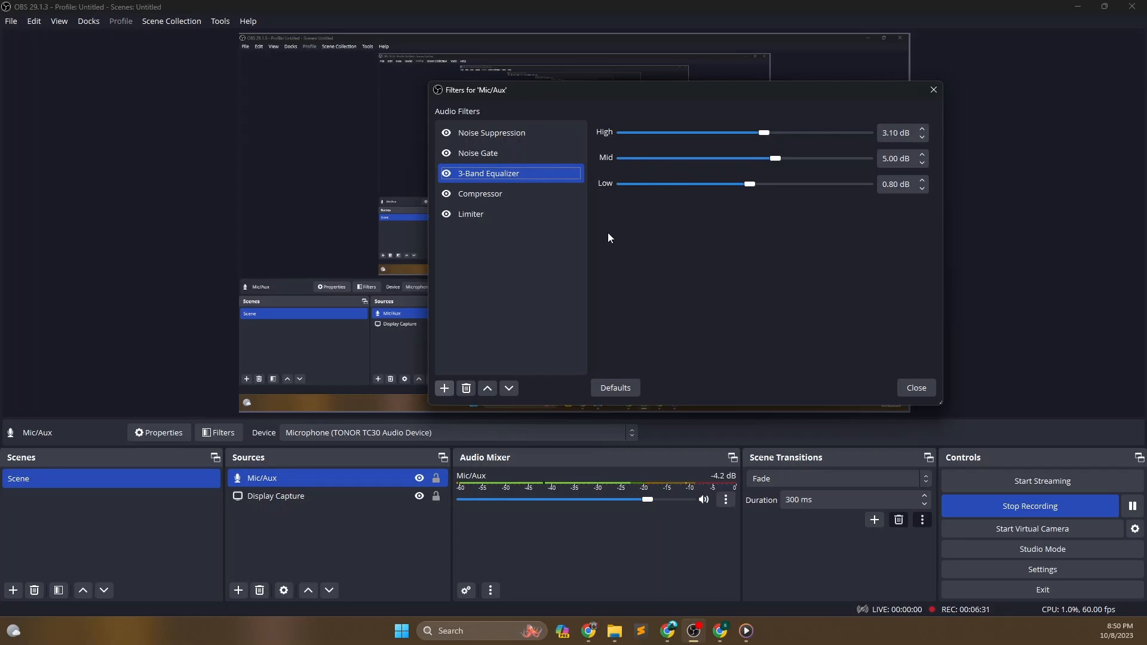
Set the Compressor filter's threshold to -27.50 dB
{"action": "left_click", "coordinate": [491, 196]}
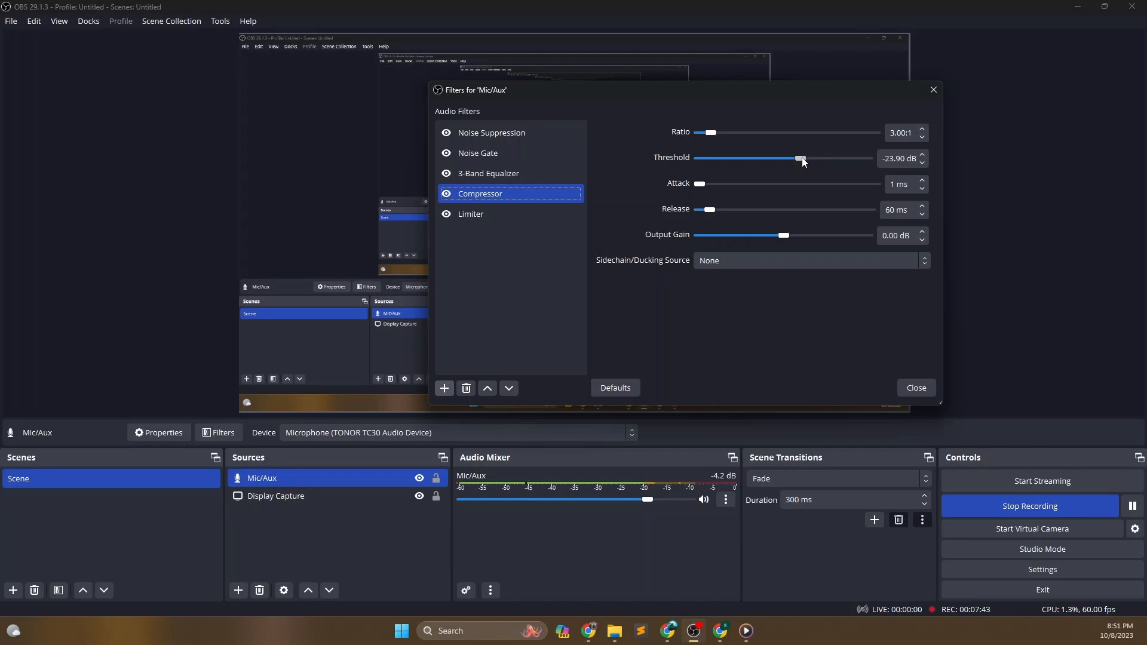
{"action": "left_click_drag", "start_coordinate": [804, 161], "coordinate": [784, 164]}
{"action": "left_click_drag", "start_coordinate": [781, 159], "coordinate": [791, 160]}
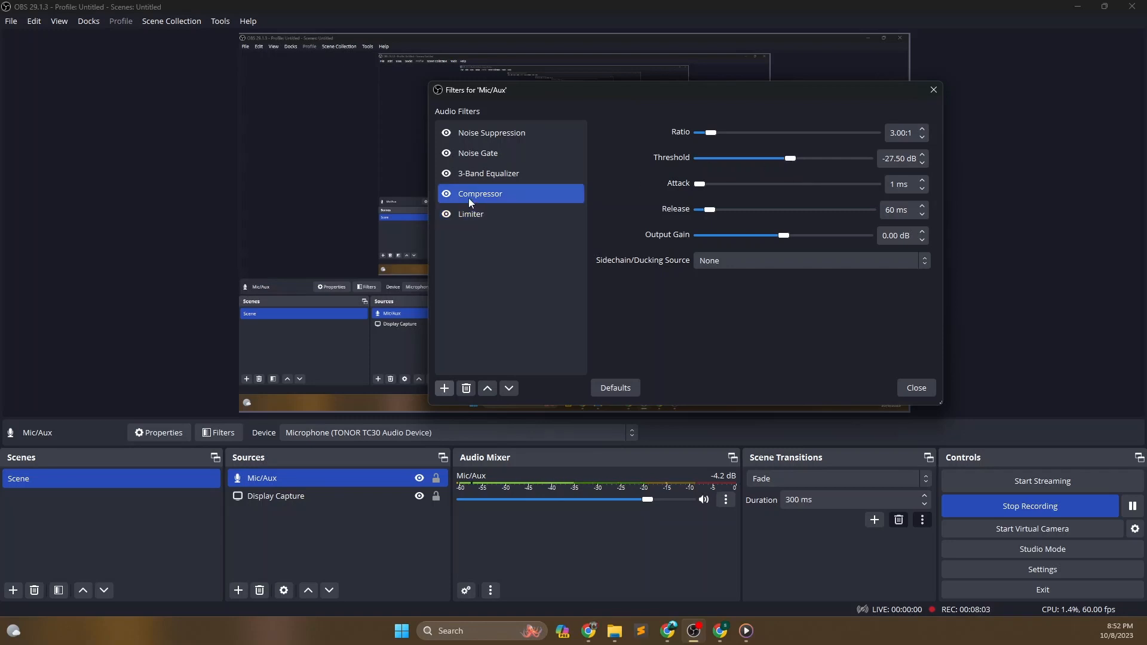
Switch individual Mic/Aux filters, including the Compressor and Limiter, off and back on to compare the sound
{"action": "left_click", "coordinate": [447, 155]}
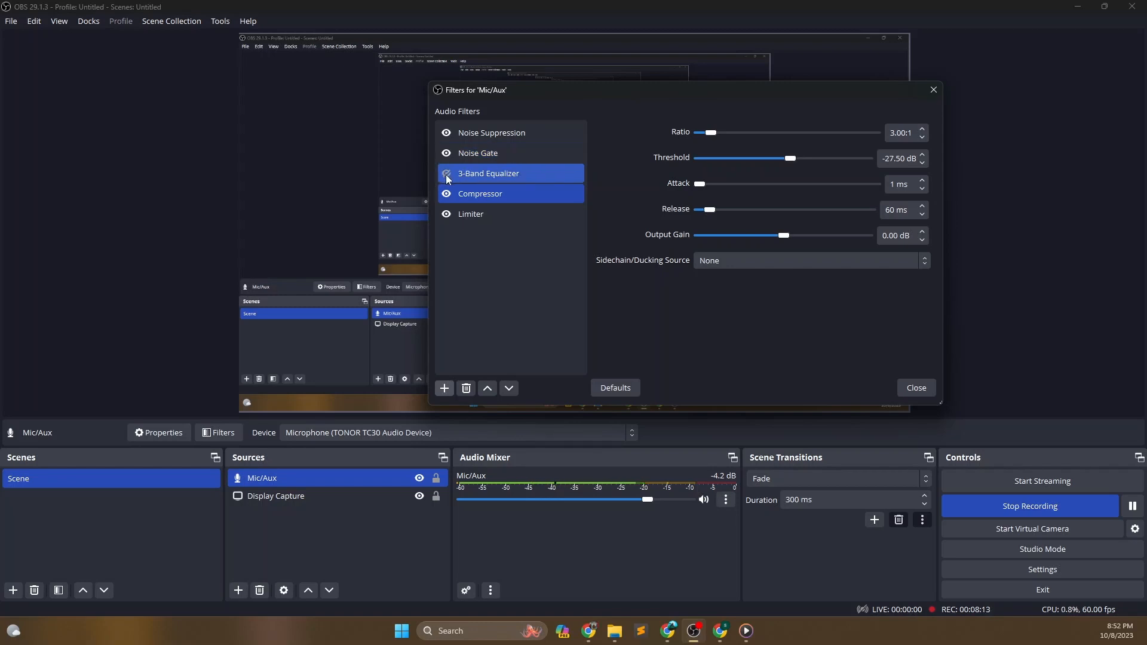
{"action": "left_click", "coordinate": [484, 214]}
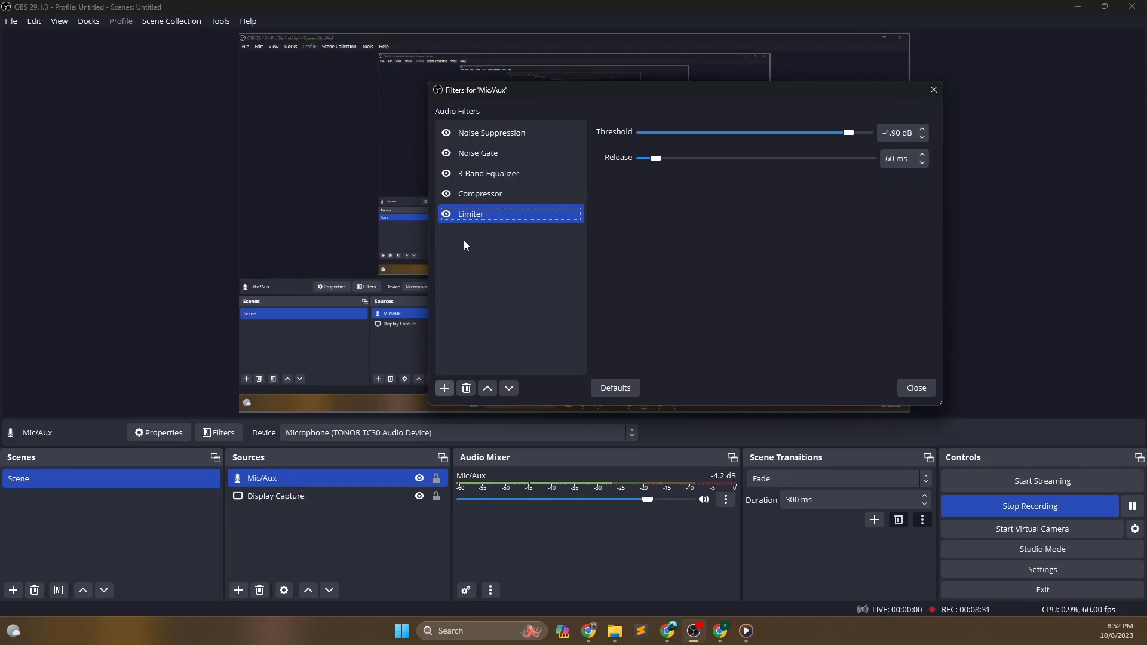
{"action": "left_click", "coordinate": [447, 214]}
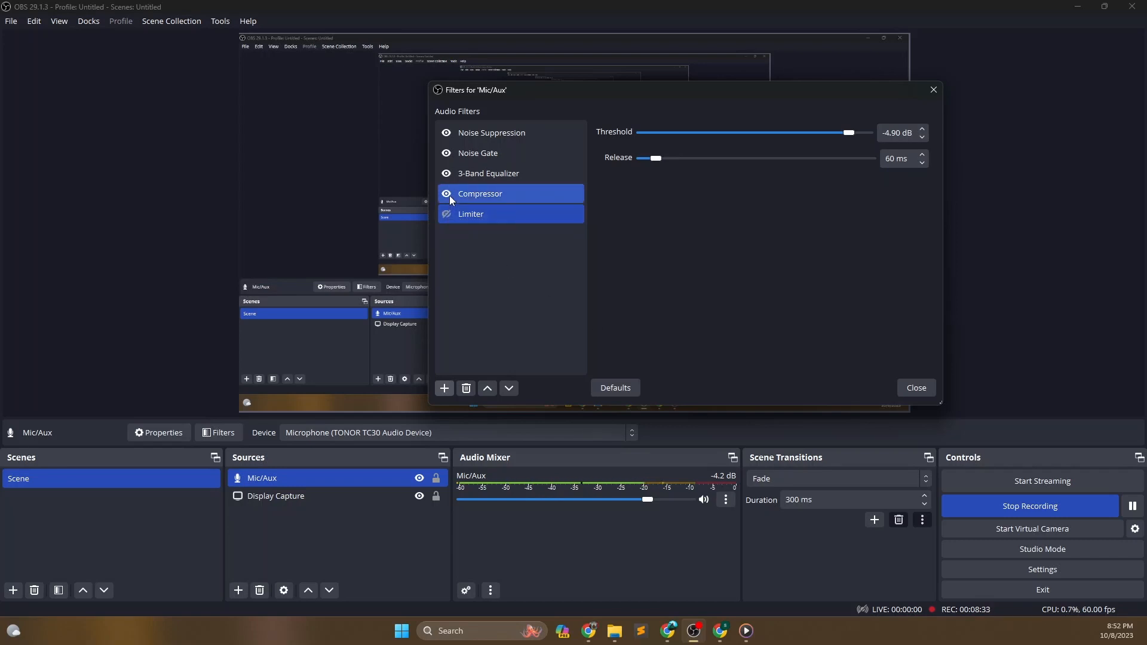
{"action": "left_click", "coordinate": [447, 192]}
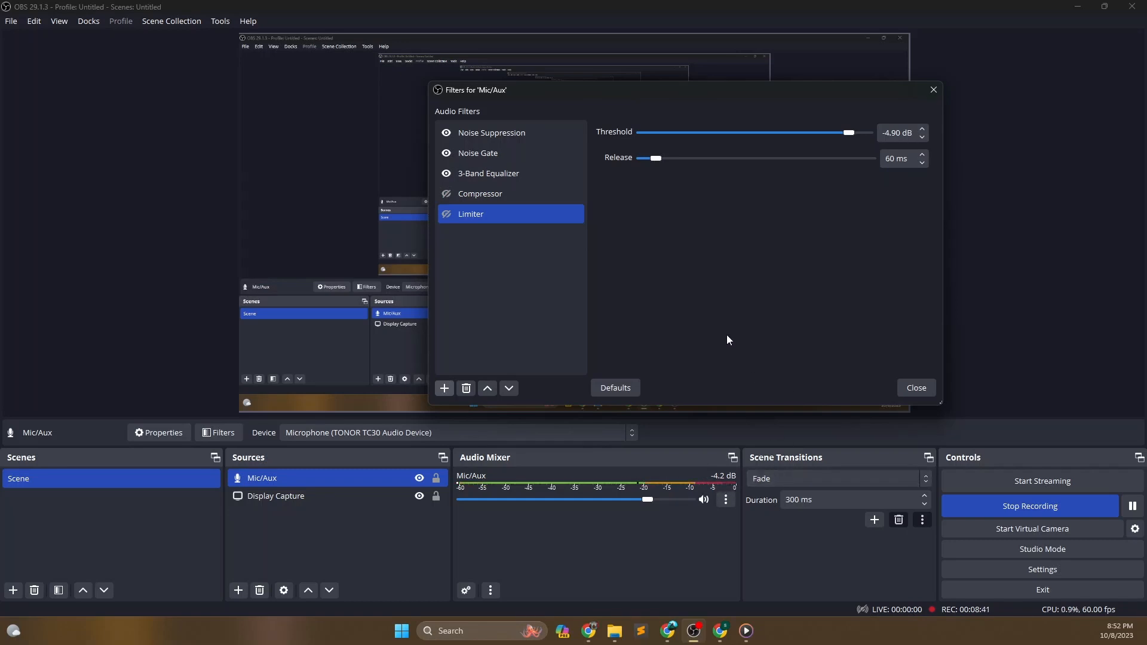
{"action": "left_click", "coordinate": [447, 194]}
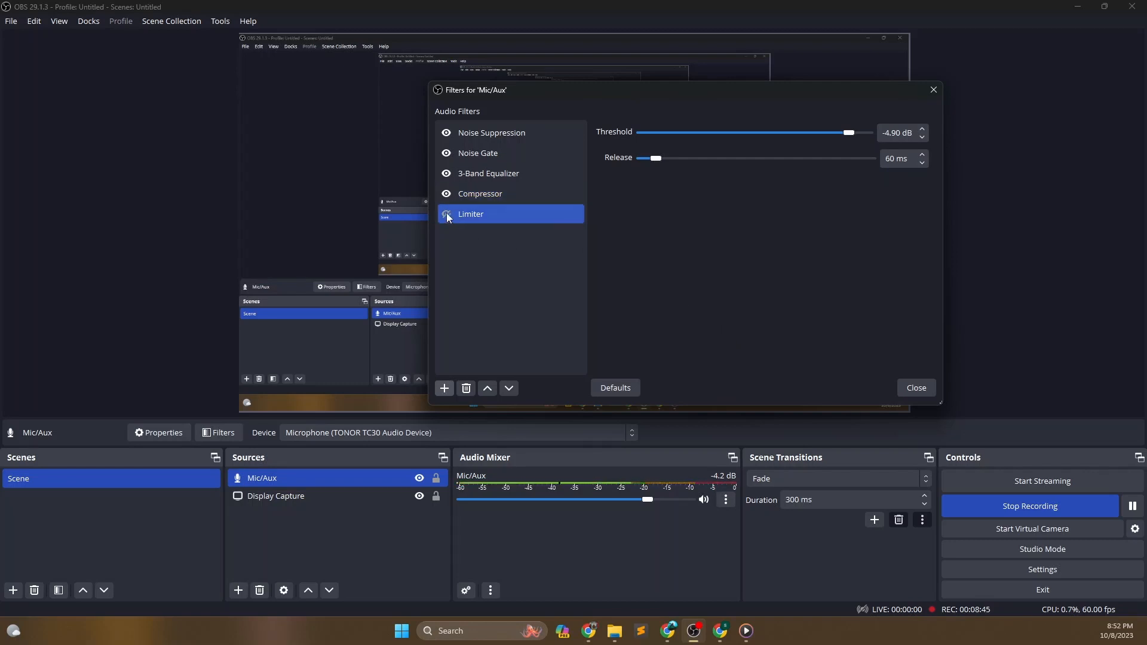
{"action": "left_click", "coordinate": [447, 214]}
Review the settings of each Mic/Aux filter, from Noise Suppression through Limiter
{"action": "left_click", "coordinate": [494, 195]}
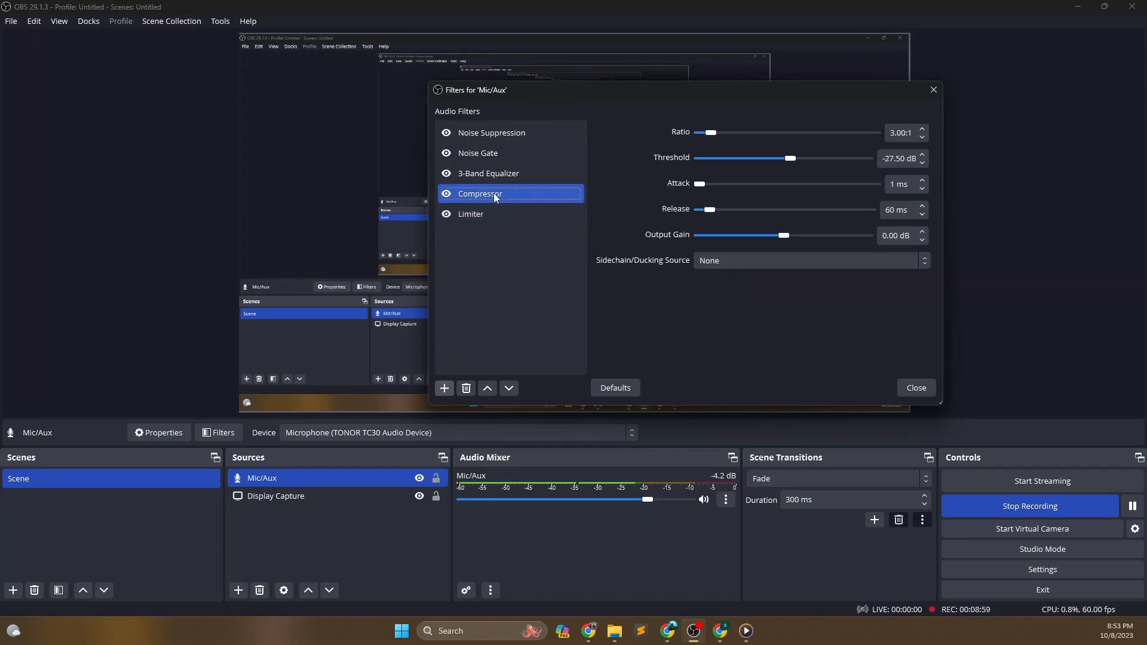
{"action": "left_click", "coordinate": [496, 172]}
{"action": "left_click", "coordinate": [496, 153]}
{"action": "left_click", "coordinate": [496, 134]}
{"action": "left_click", "coordinate": [488, 153]}
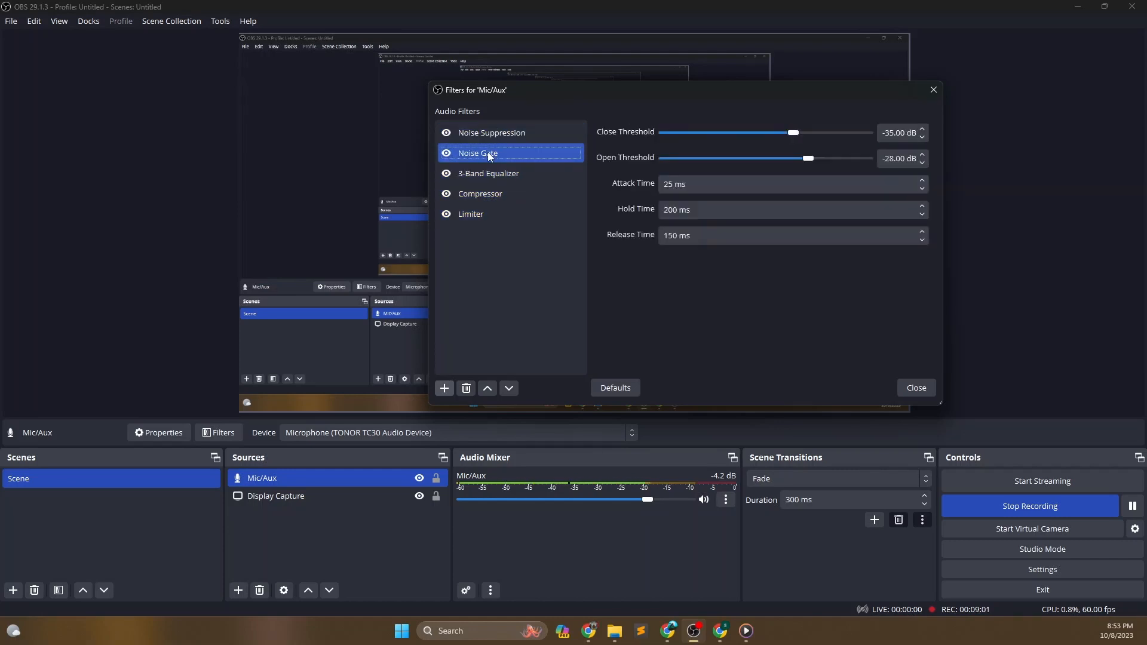
{"action": "left_click", "coordinate": [485, 173]}
{"action": "left_click", "coordinate": [480, 194]}
{"action": "left_click", "coordinate": [475, 214]}
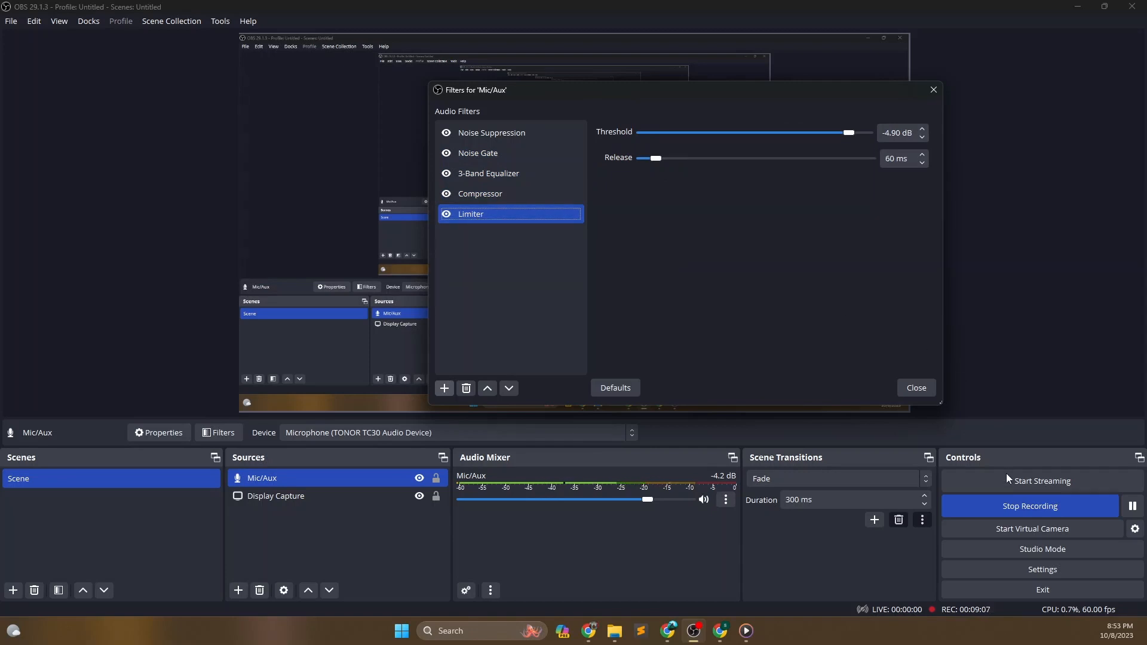
Stop the recording
{"action": "left_click", "coordinate": [956, 507]}
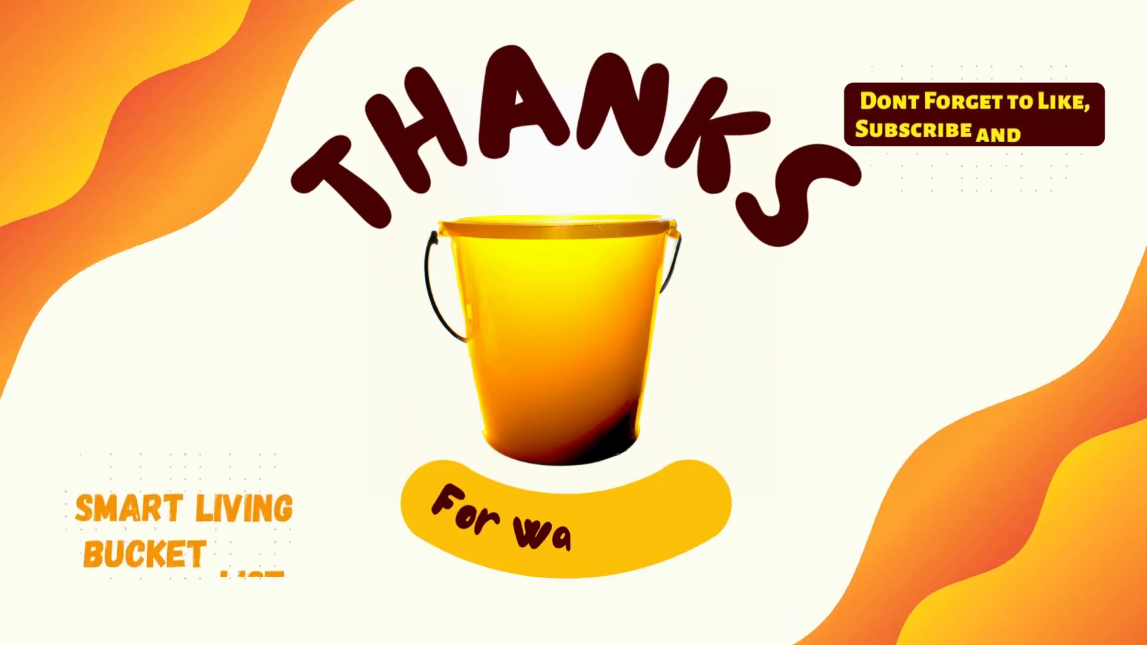